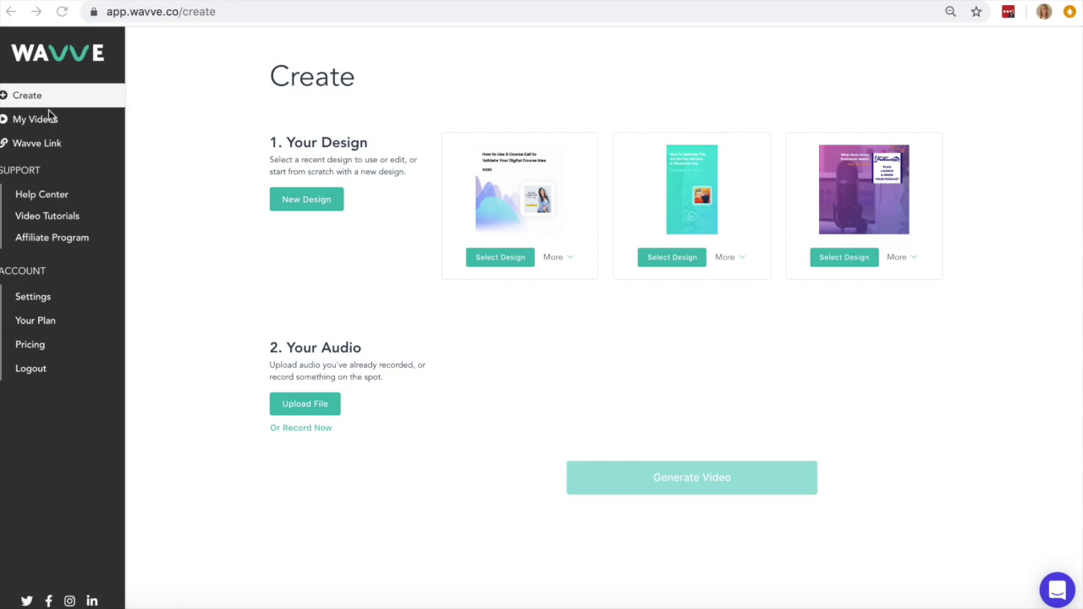
- Start a new Wavve design and choose square 1080x1080 dimensions
left_click(21, 100)
left_click(293, 202)
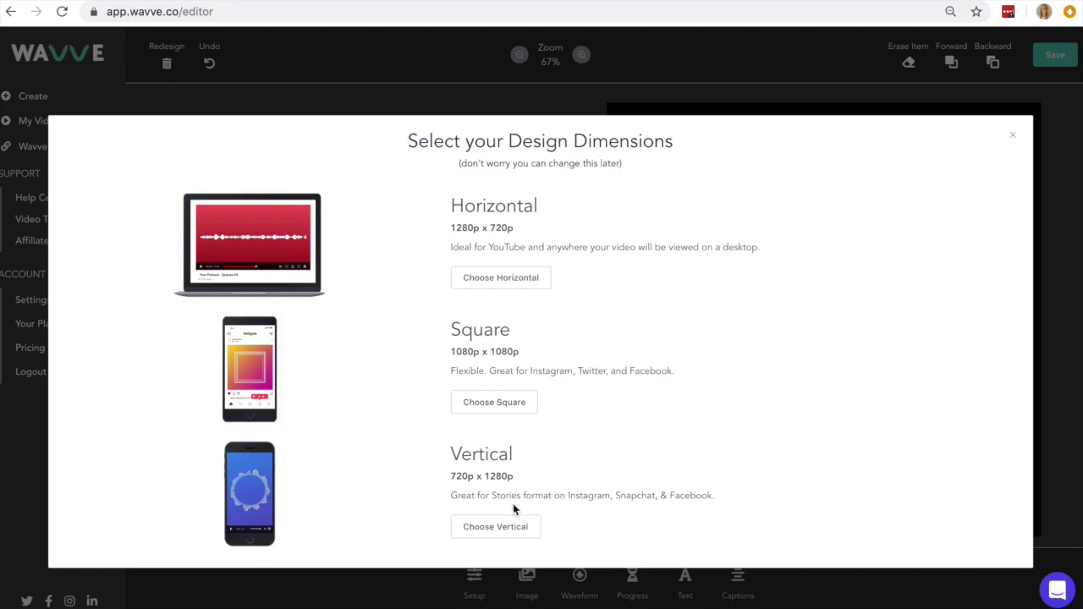
left_click(506, 405)
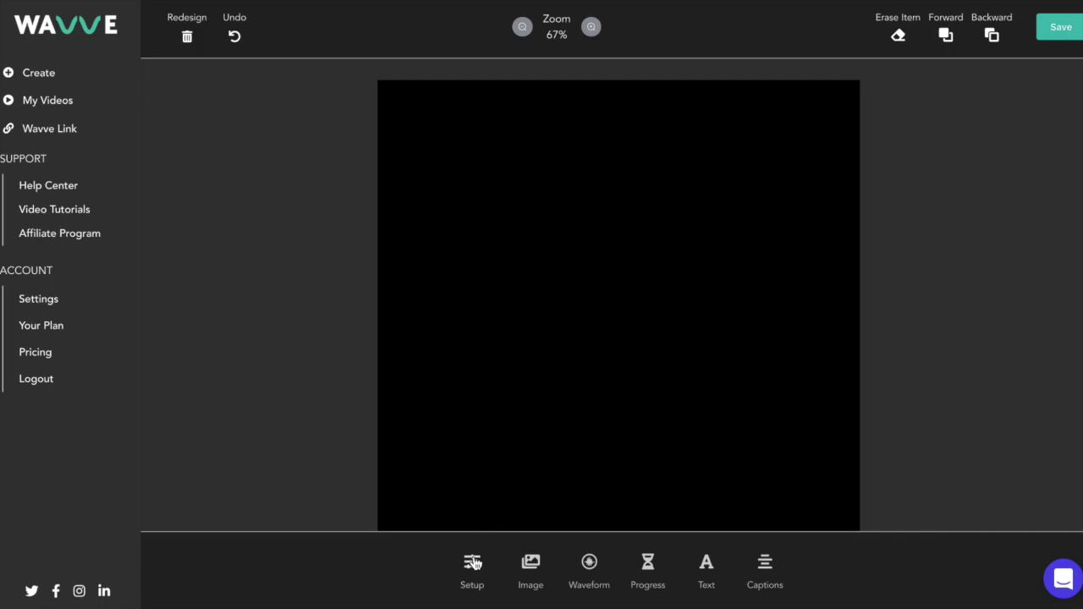
- Change the square canvas background colour to teal #1CDDD8
left_click(473, 563)
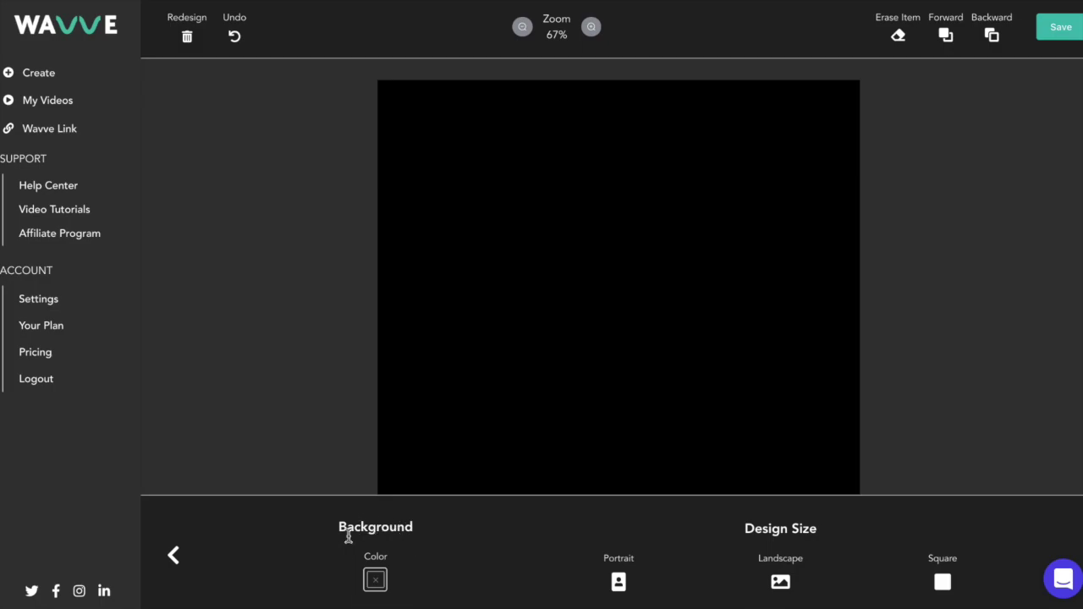
left_click(376, 580)
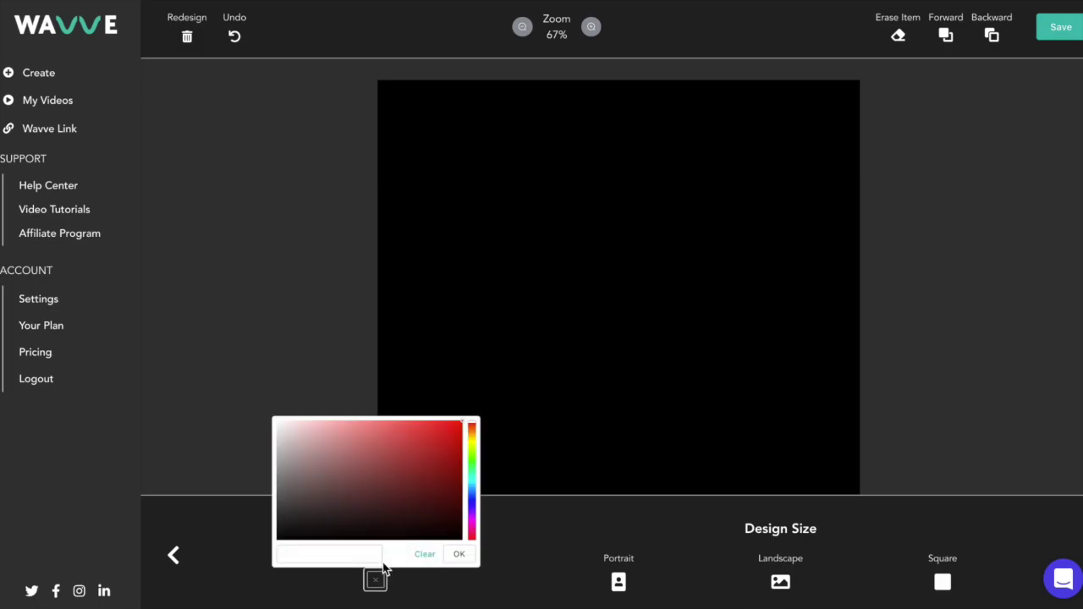
left_click(415, 468)
left_click_drag(350, 551, 273, 561)
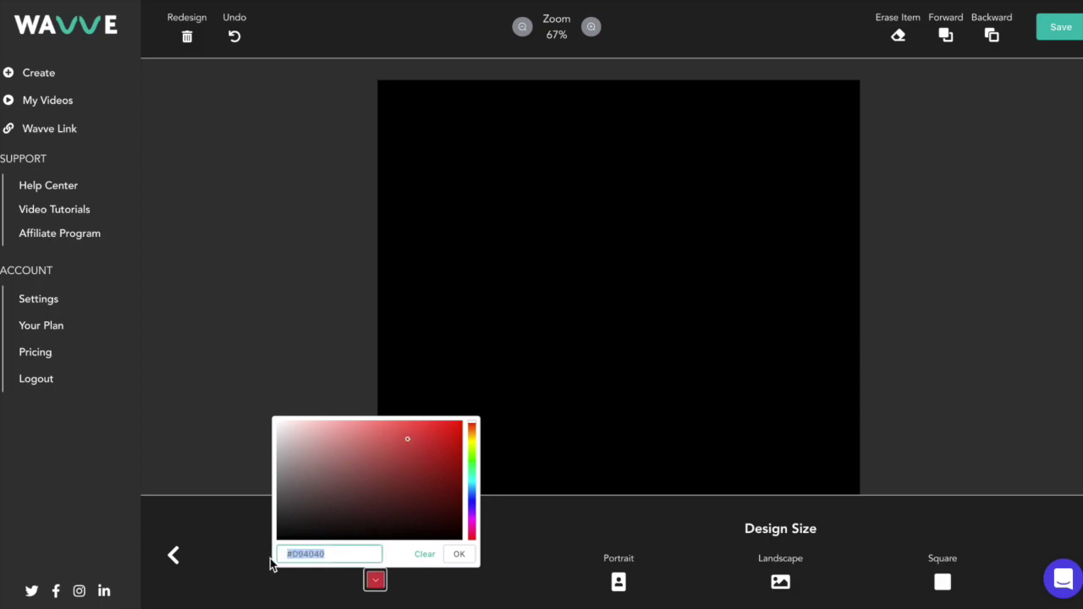
type("#1CDDD8")
left_click(459, 555)
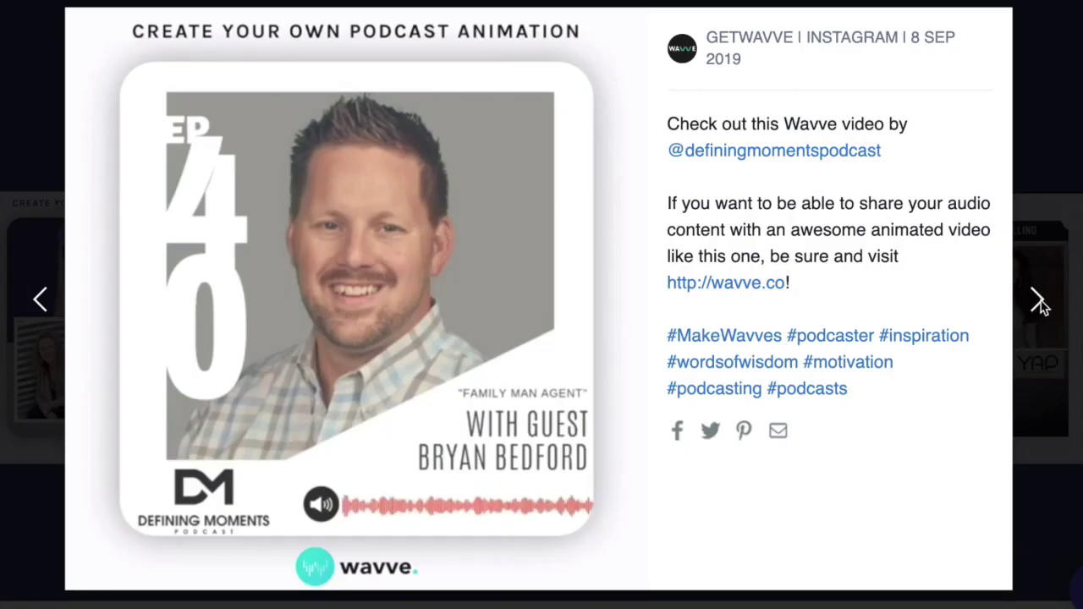
left_click(1039, 303)
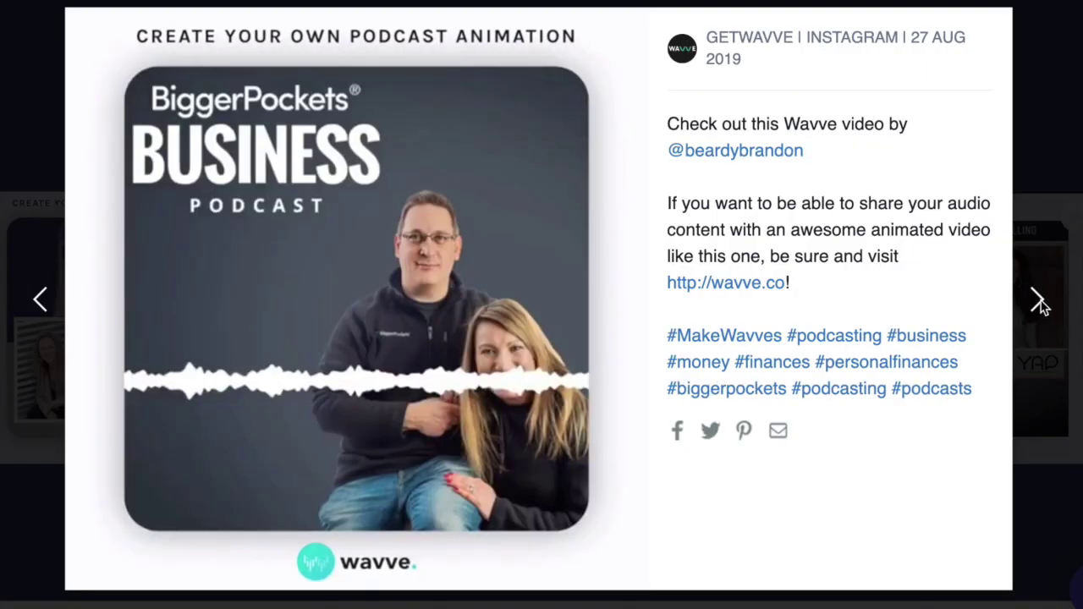
left_click(1039, 303)
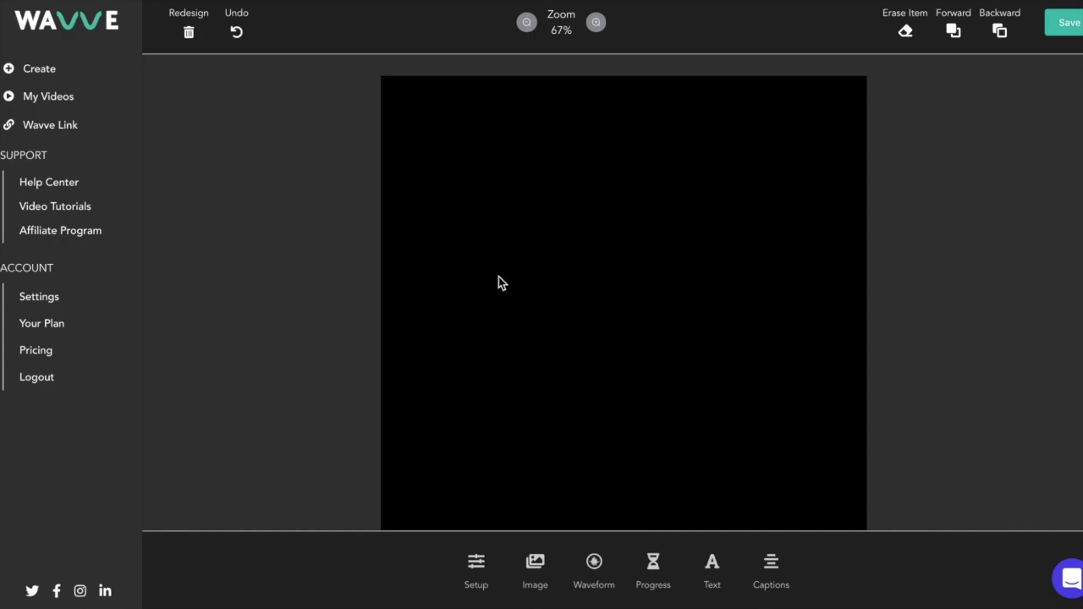
- Upload Wavve Canva Design.png and size it to fill the square canvas
left_click(541, 575)
left_click(533, 579)
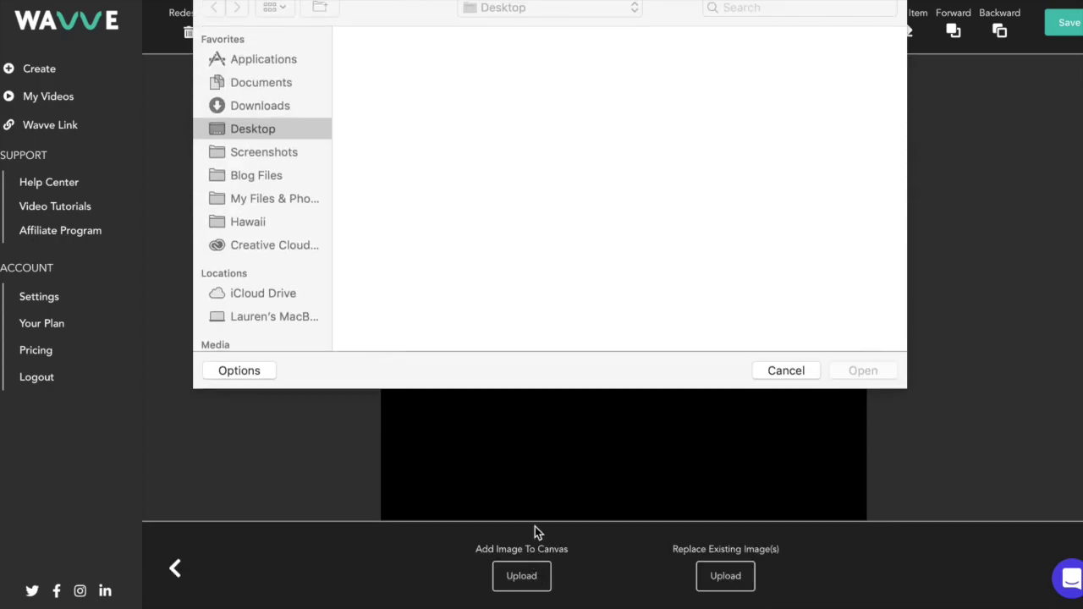
left_click(497, 90)
left_click(855, 369)
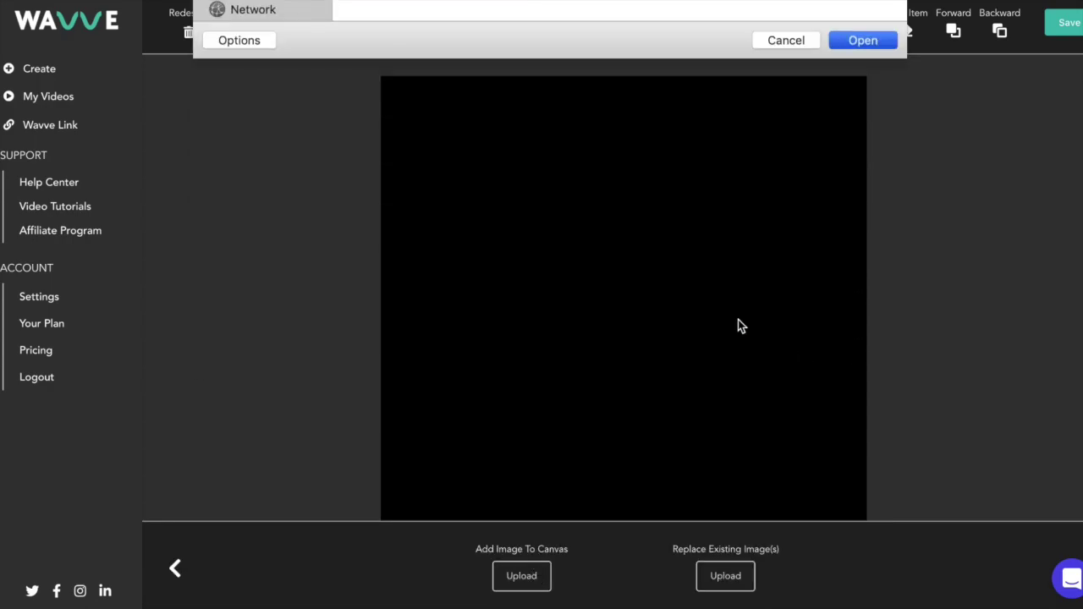
mouse_move(530, 187)
left_mouse_down()
mouse_move(536, 193)
mouse_move(524, 185)
left_mouse_up()
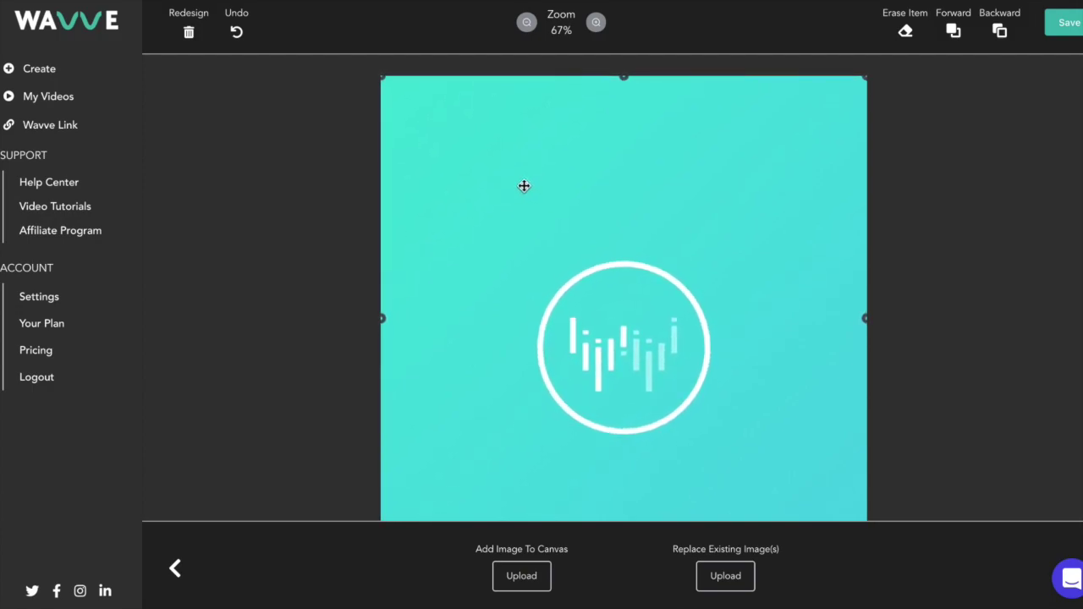
left_click_drag(384, 84, 362, 64)
left_click(362, 65)
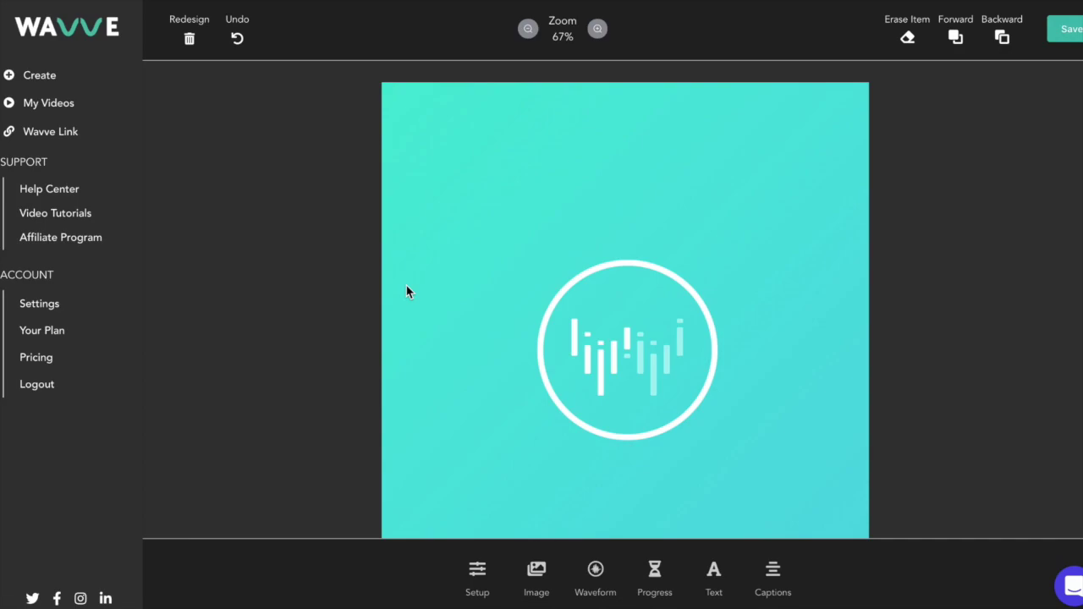
- Add a text box with the title 'How To Use The Wavve Design Editor'
left_click(713, 577)
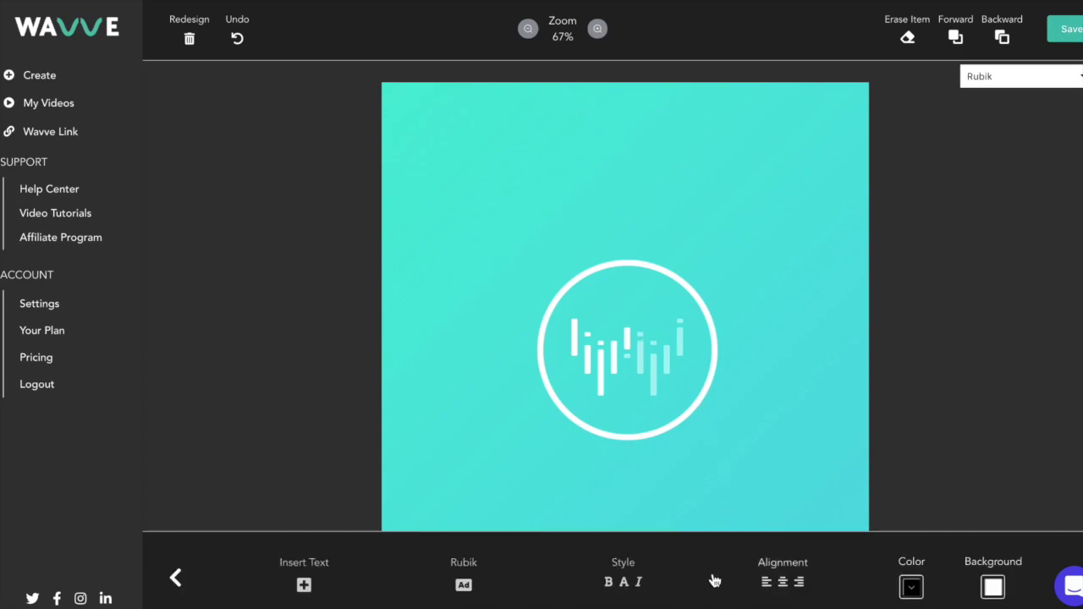
left_click(305, 584)
double_click(588, 145)
key("ctrl+a")
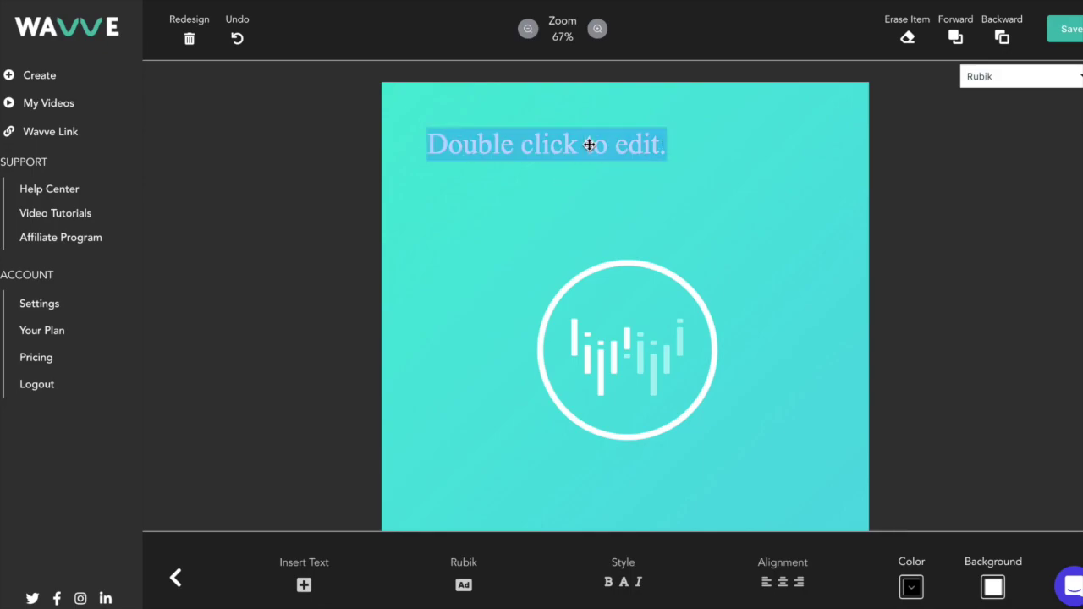
type("How To Use The Wavve Design Editor")
- Set the title font to Rubik and its colour to black #000000
key("ctrl+a")
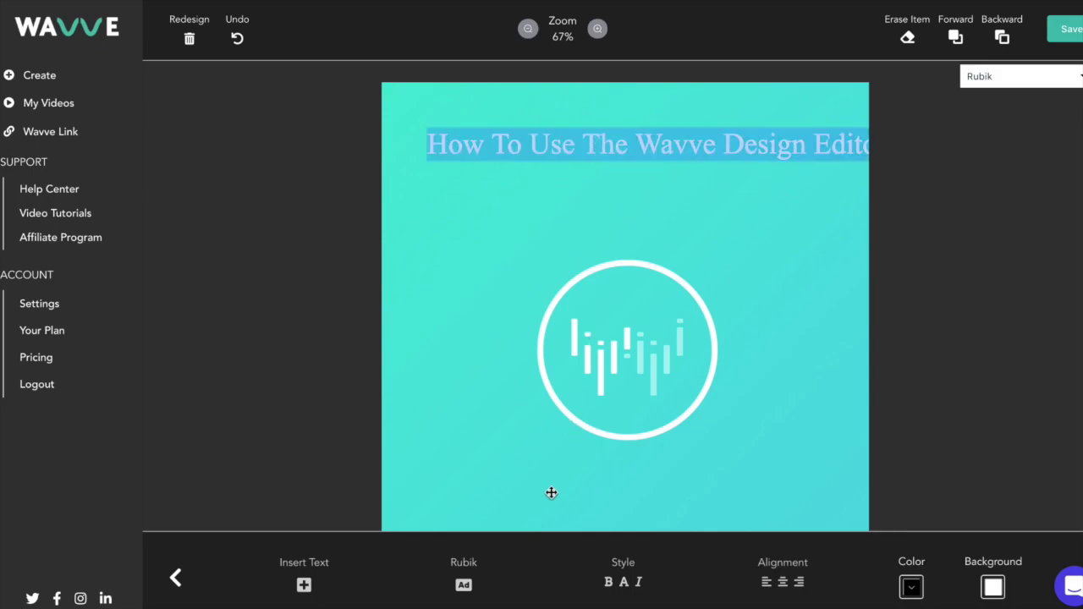
left_click(463, 585)
scroll(1013, 127, "down", 3)
scroll(1014, 131, "down", 10)
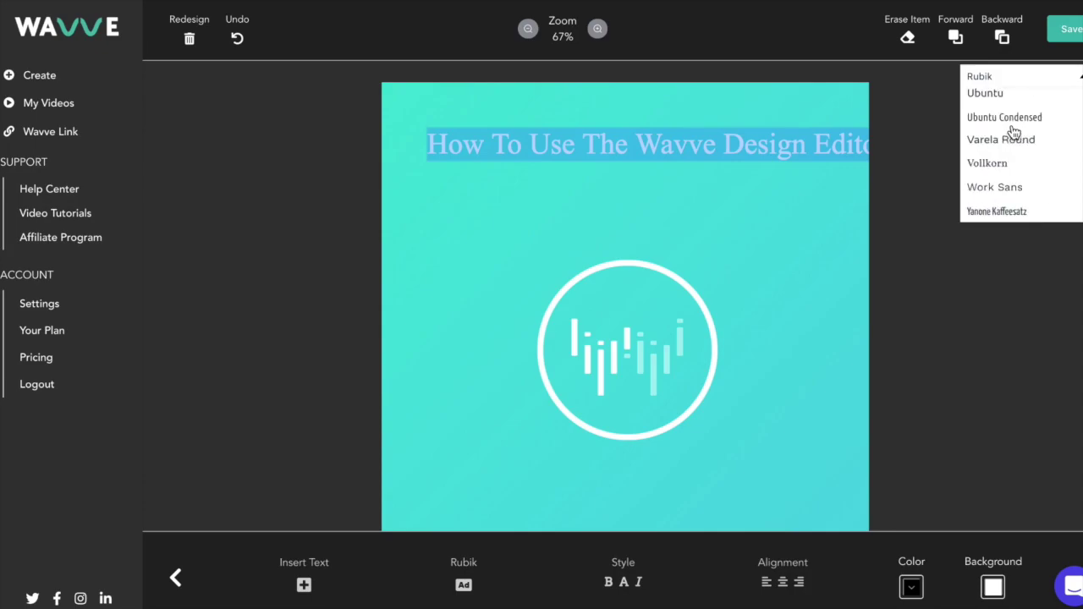
scroll(1014, 131, "up", 5)
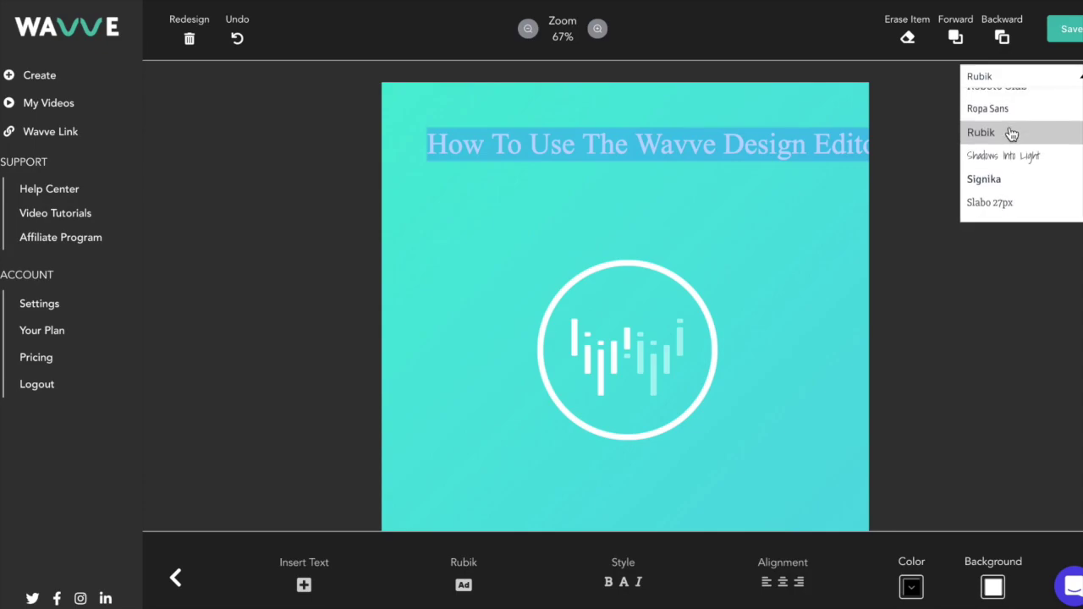
left_click(1012, 131)
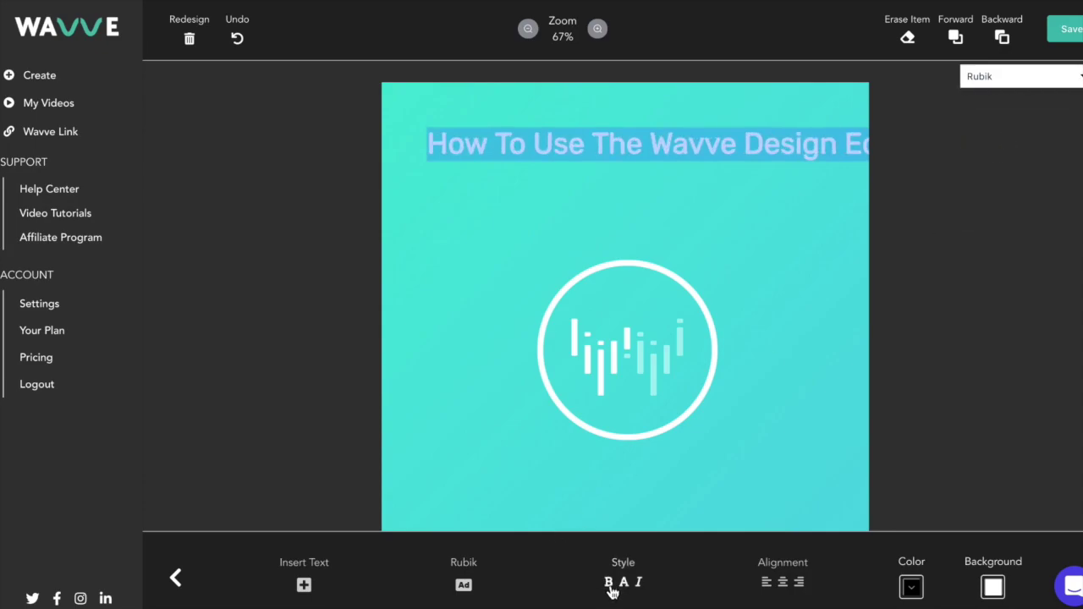
left_click(911, 586)
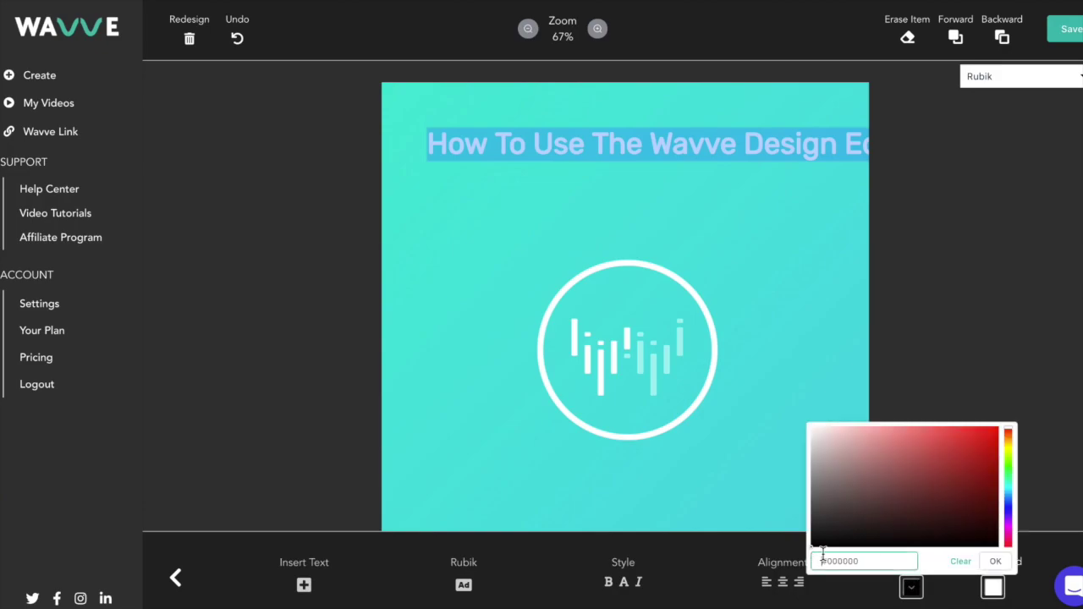
left_click(995, 561)
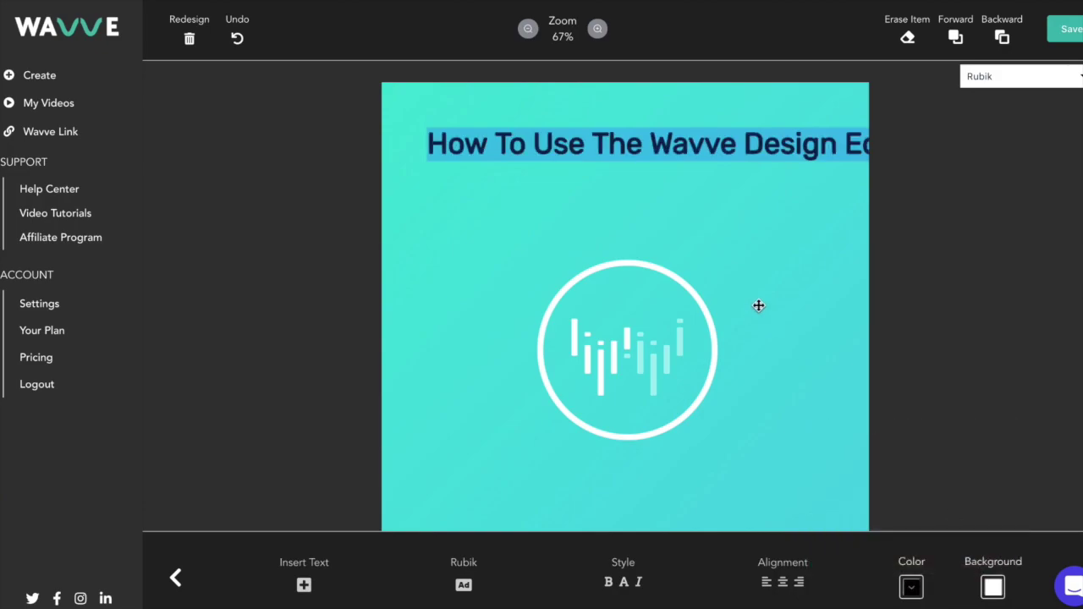
- Position the title across the top of the canvas above the logo
left_click(691, 146)
left_click_drag(423, 125, 525, 125)
left_click_drag(594, 145, 499, 143)
left_click(487, 192)
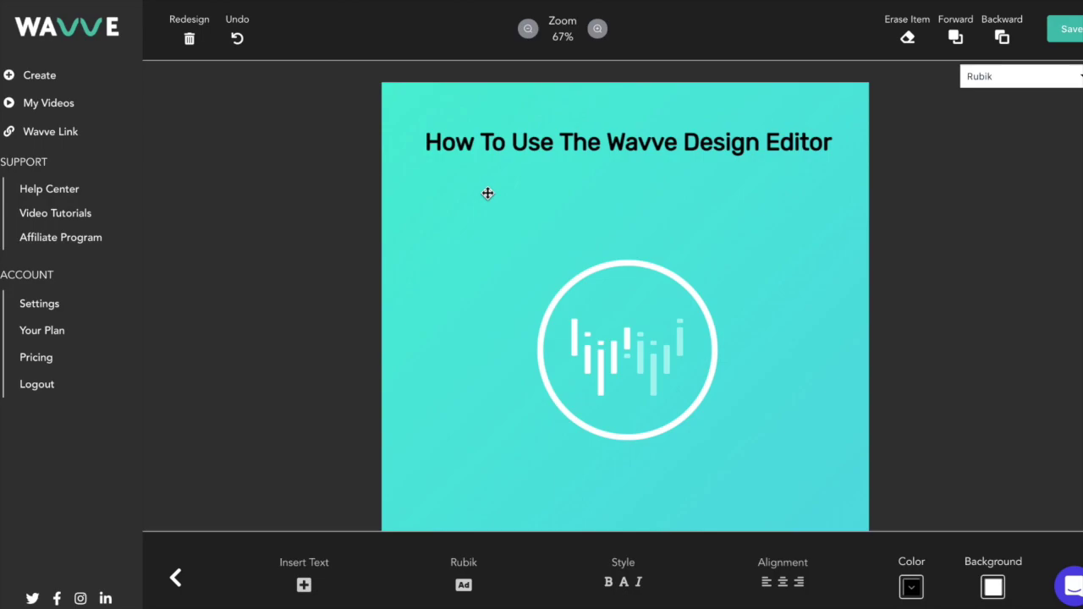
left_click(594, 462)
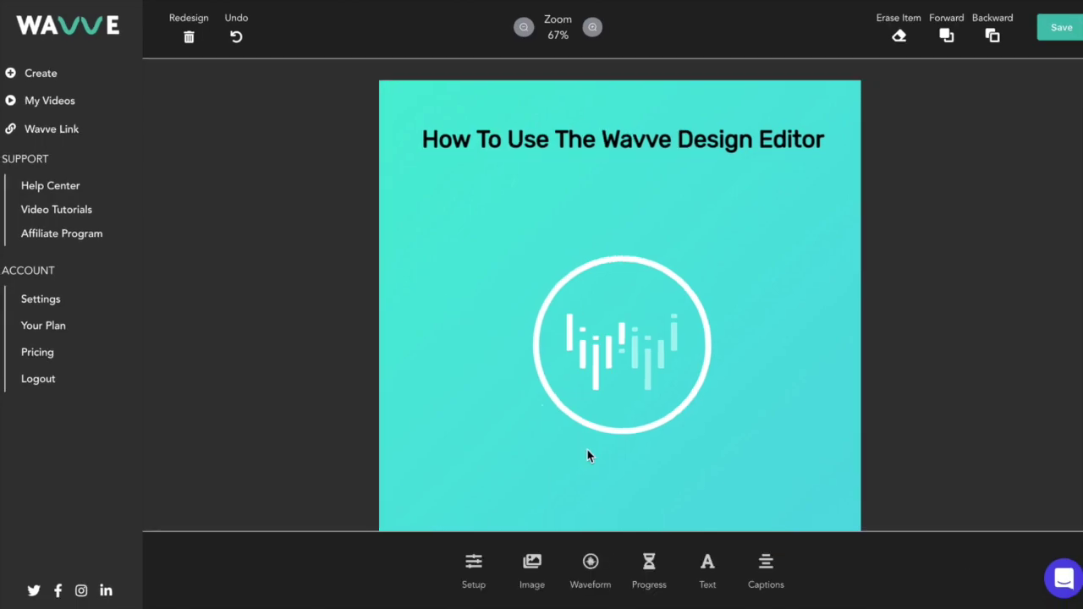
left_click(766, 565)
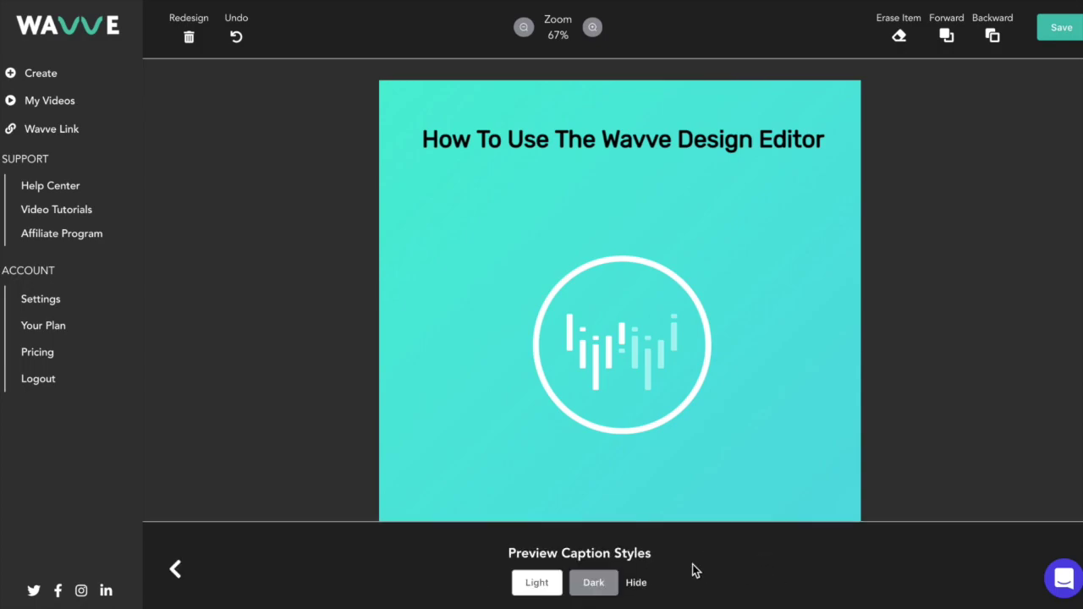
left_click(535, 590)
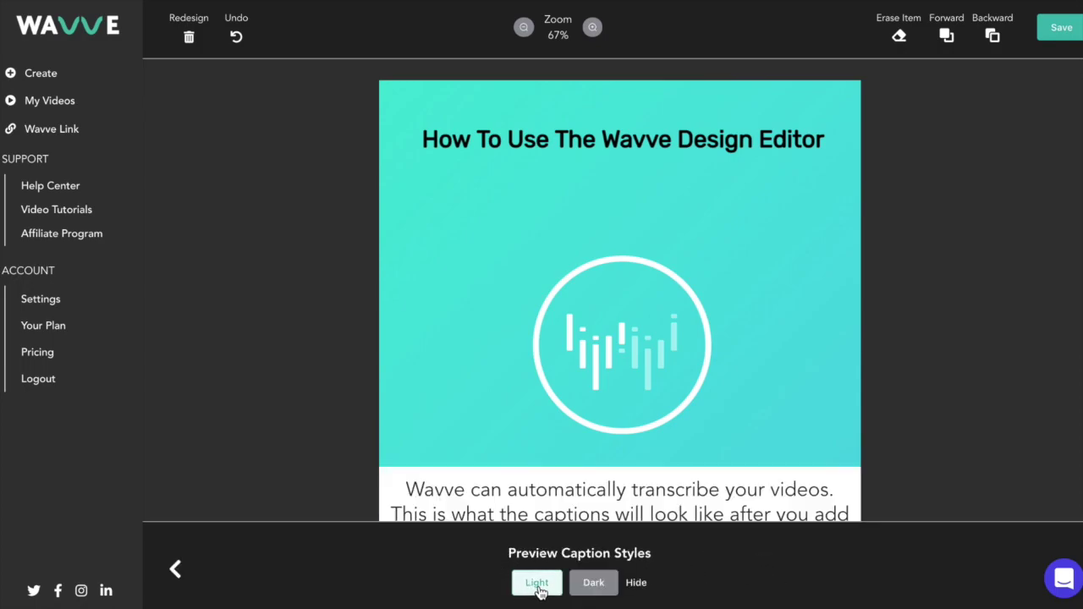
left_click(588, 589)
left_click(533, 585)
left_click(633, 584)
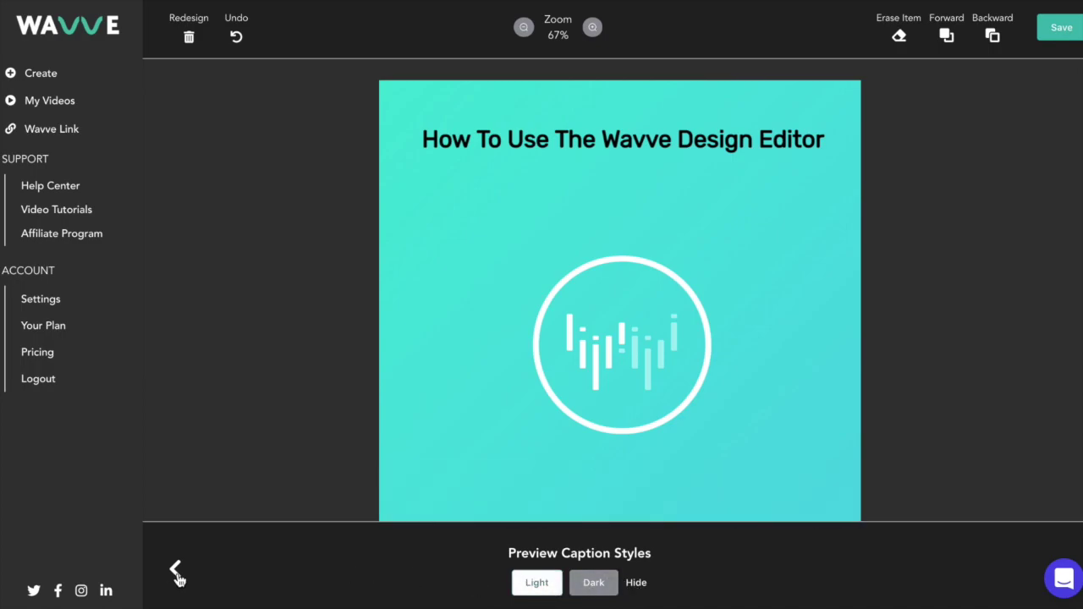
left_click(175, 571)
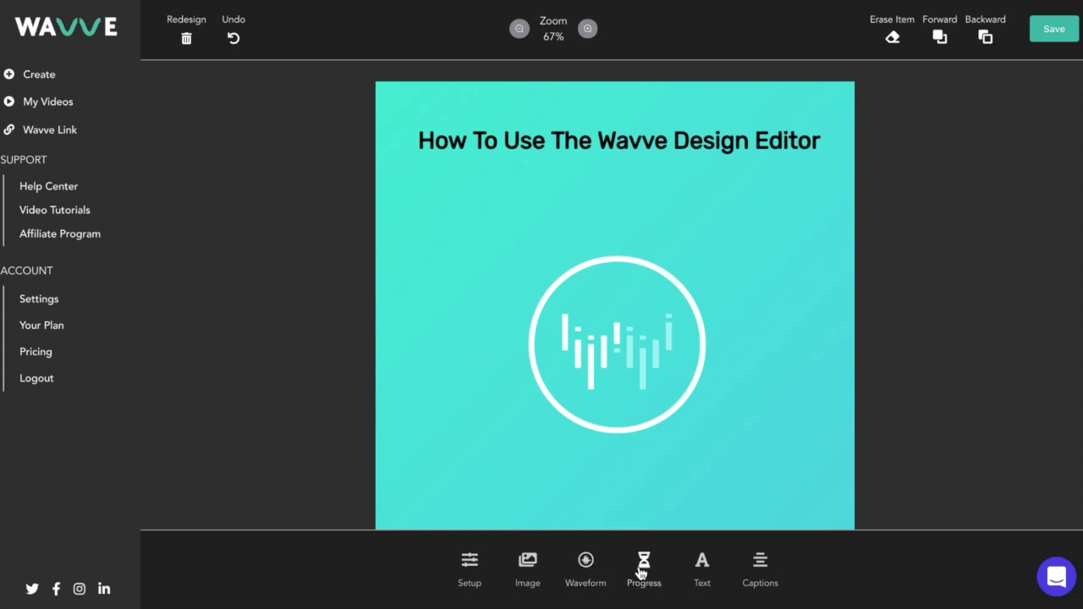
- Add a waveform, trying circular, smooth and bar styles before choosing the wavy circle
left_click(587, 563)
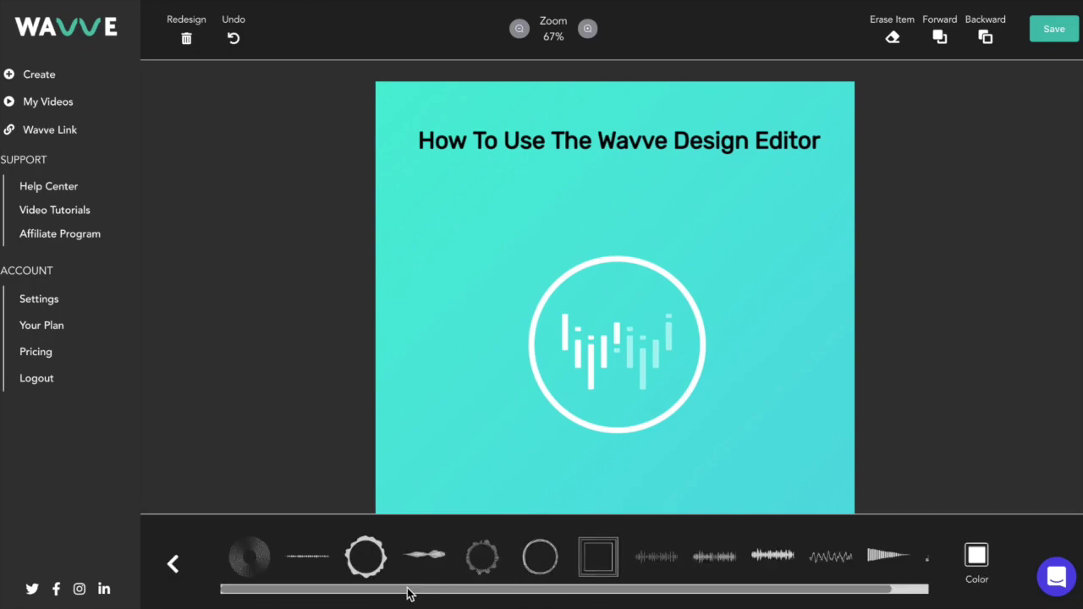
left_click_drag(406, 592, 547, 597)
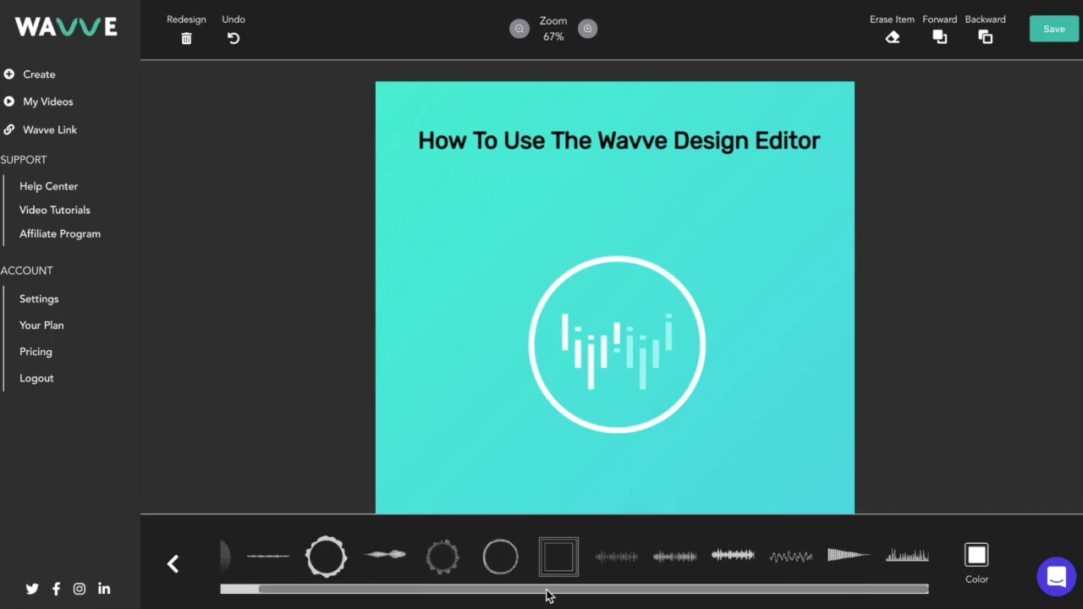
left_click(442, 561)
left_click(395, 558)
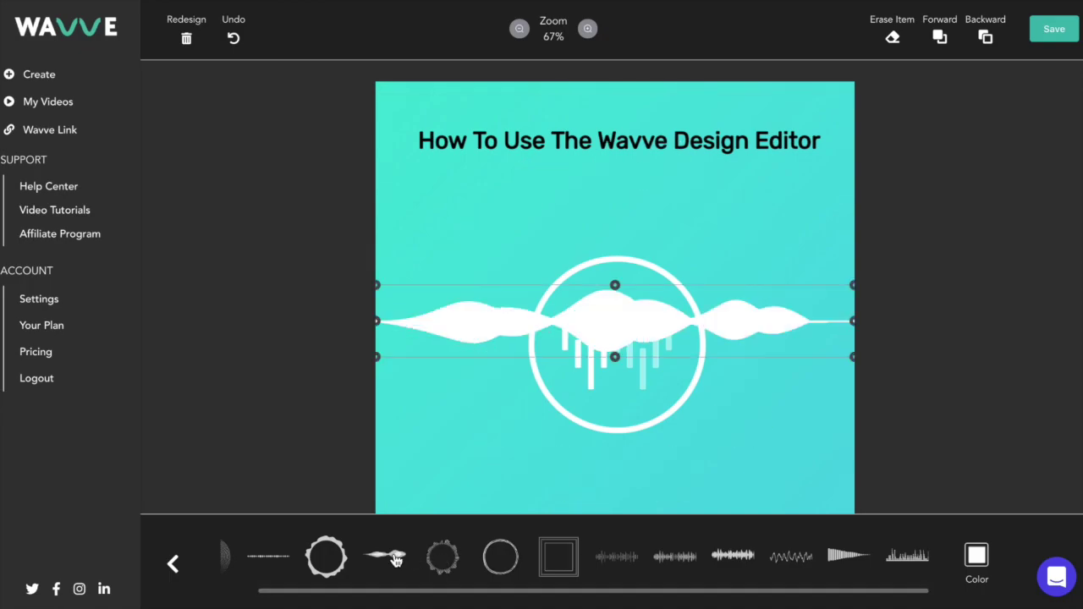
left_click(673, 565)
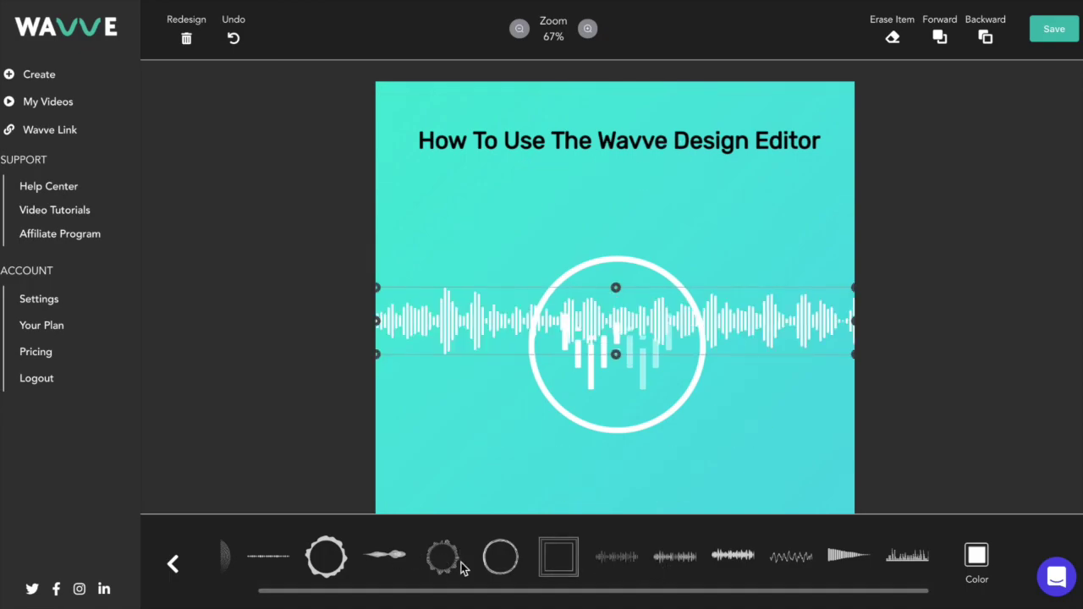
left_click(327, 568)
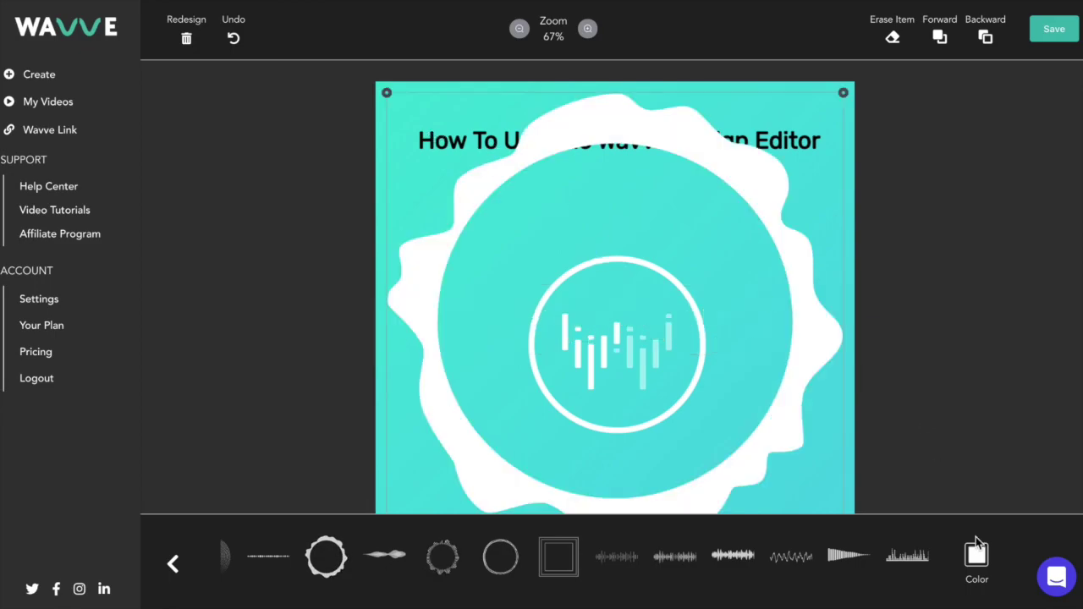
left_click(977, 555)
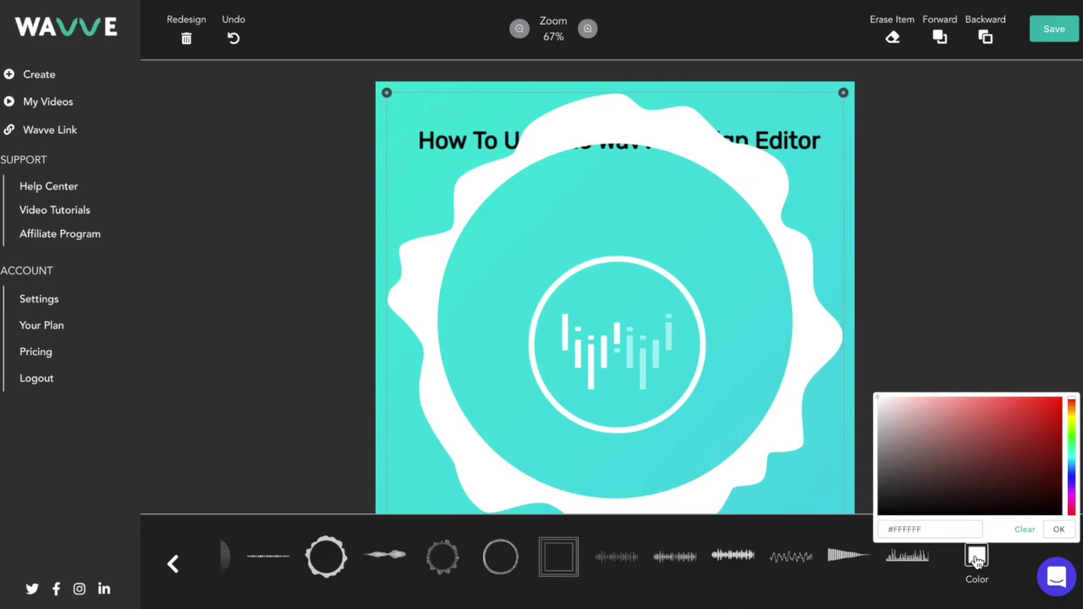
- Shrink the wavy circle waveform and centre it as a ring around the logo
left_click(976, 559)
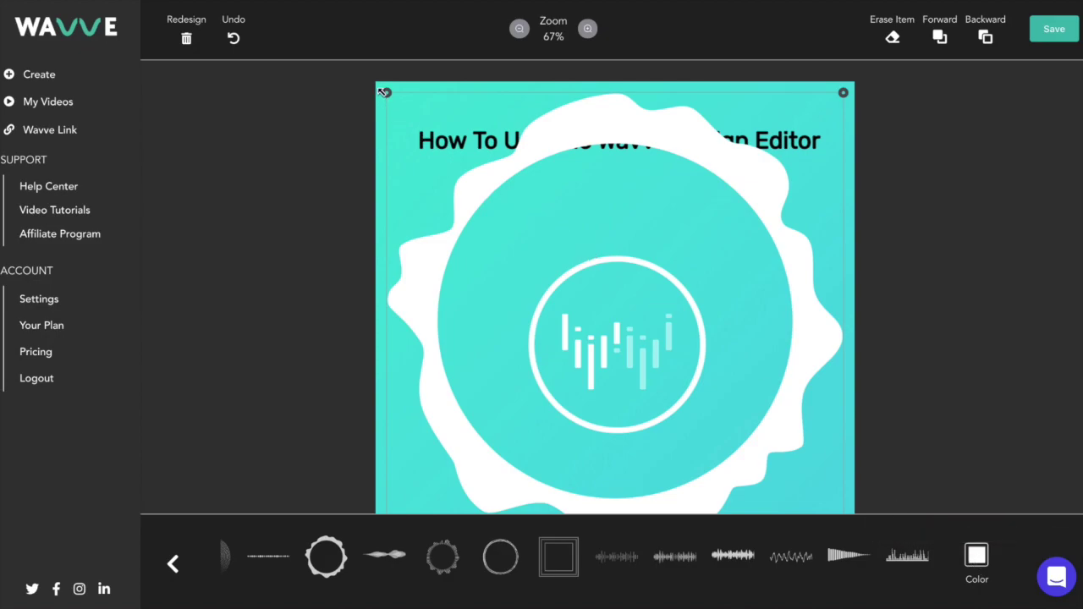
left_click_drag(384, 93, 618, 300)
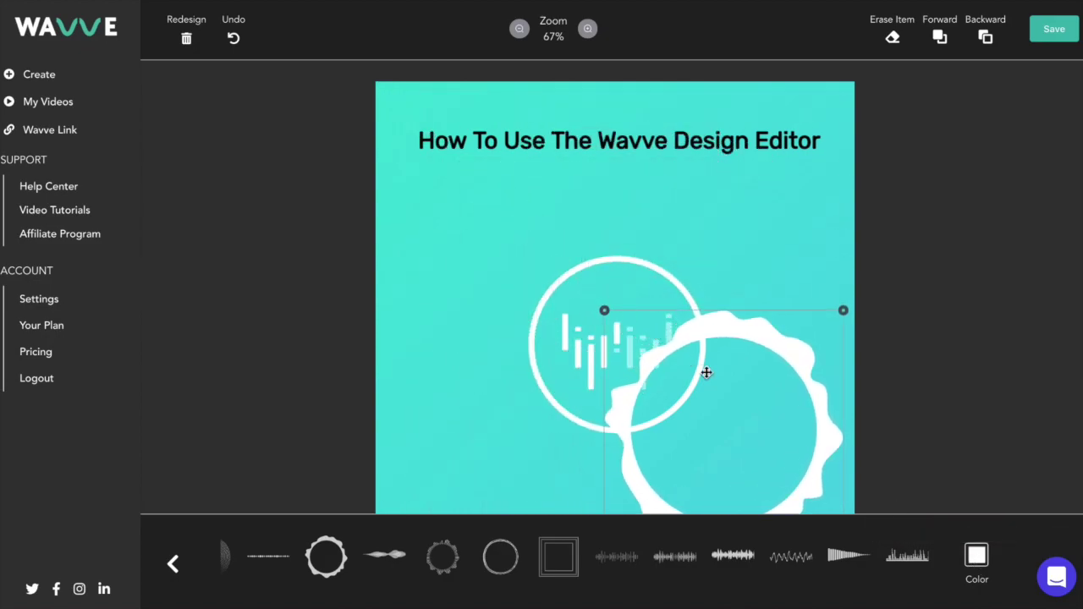
left_click_drag(706, 373, 594, 282)
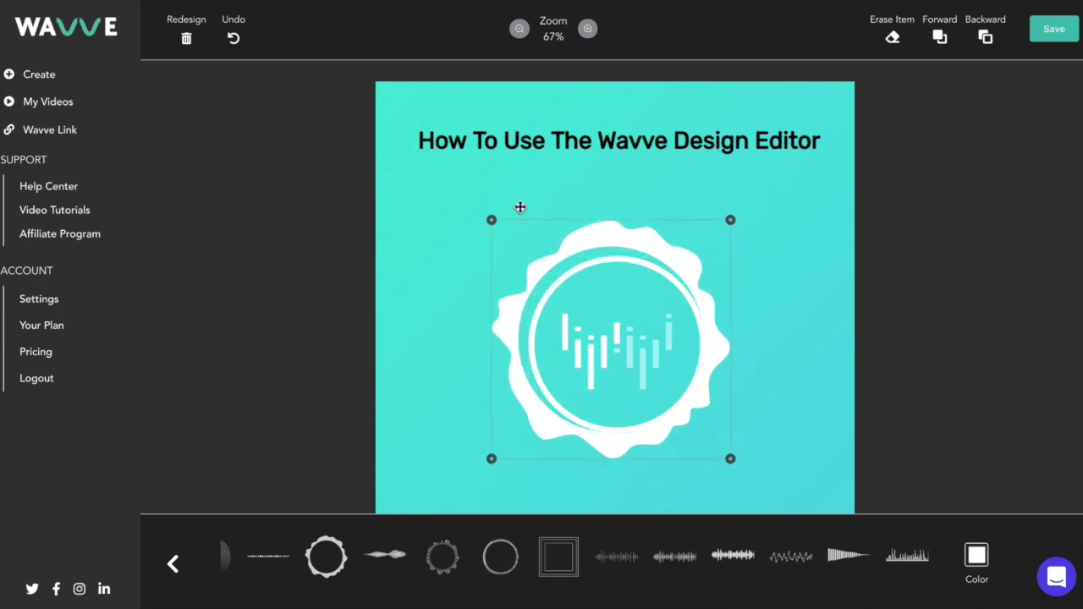
left_click_drag(492, 220, 508, 231)
left_click(567, 275)
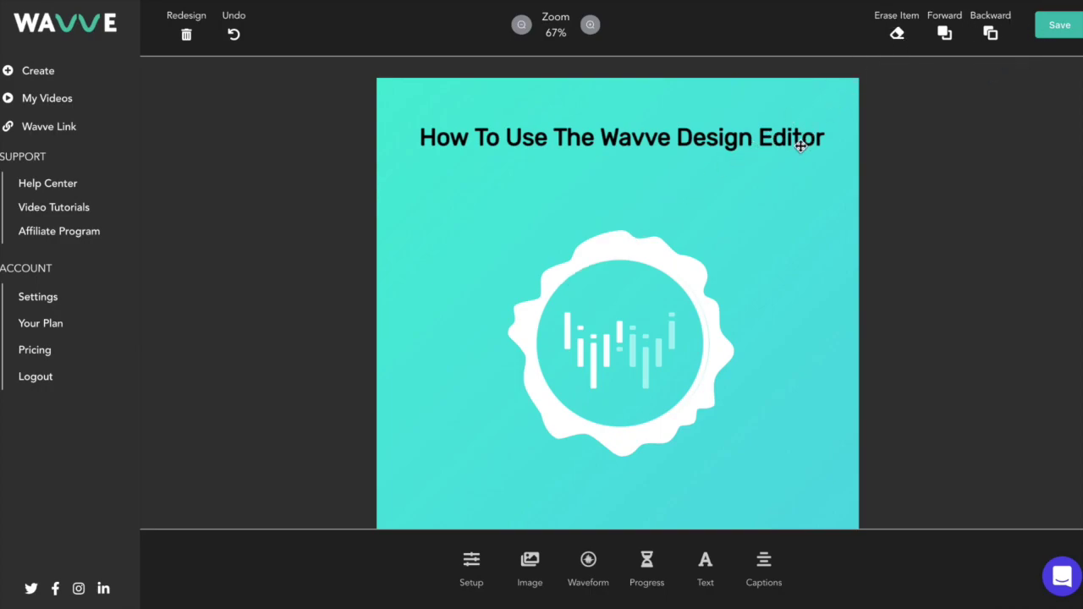
left_click(689, 268)
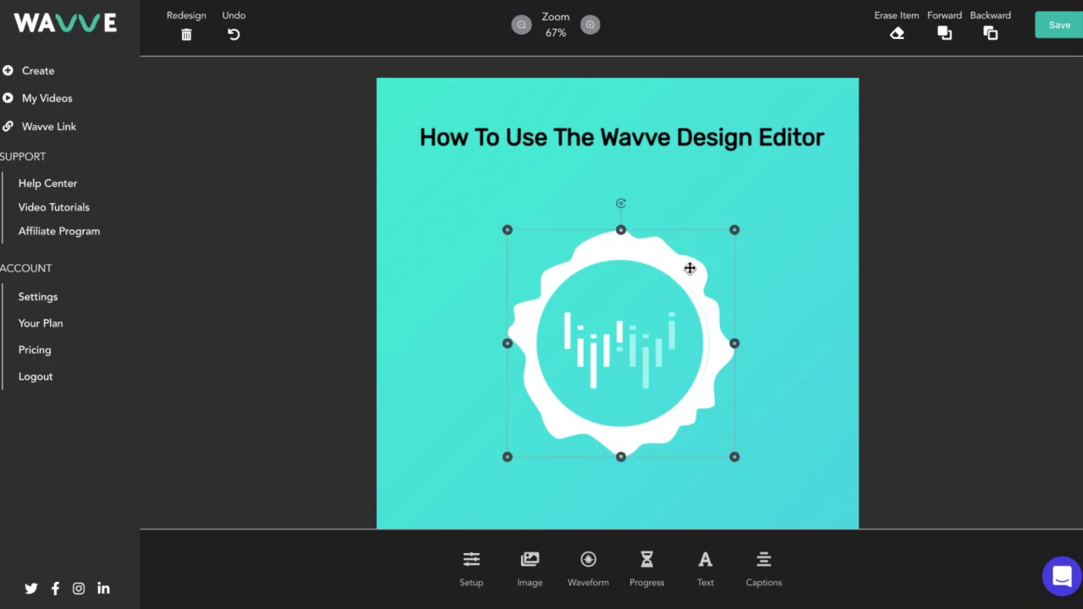
left_click(897, 38)
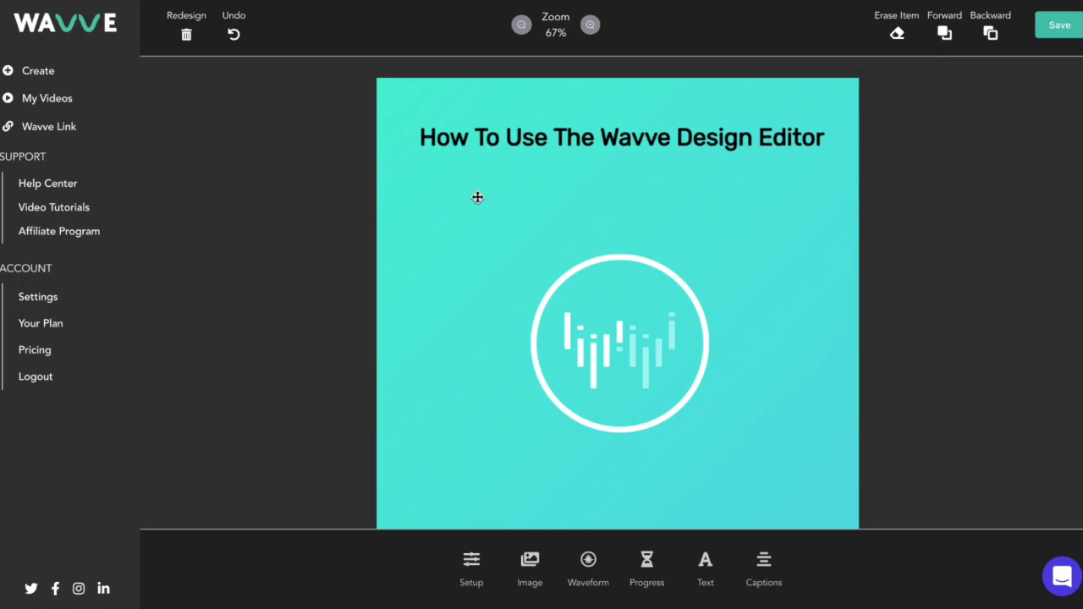
left_click(235, 37)
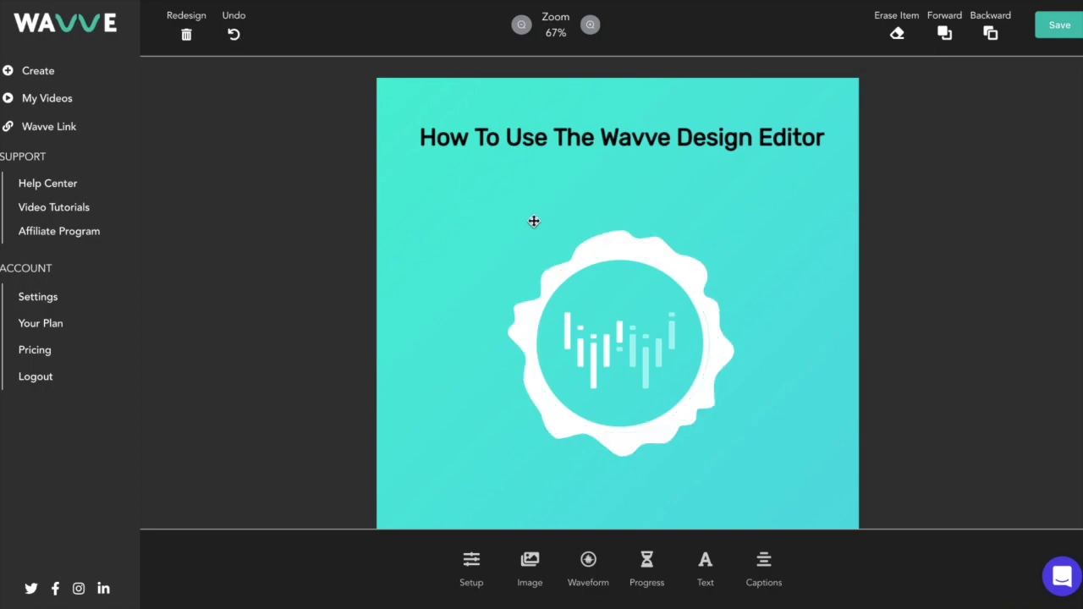
left_click(607, 248)
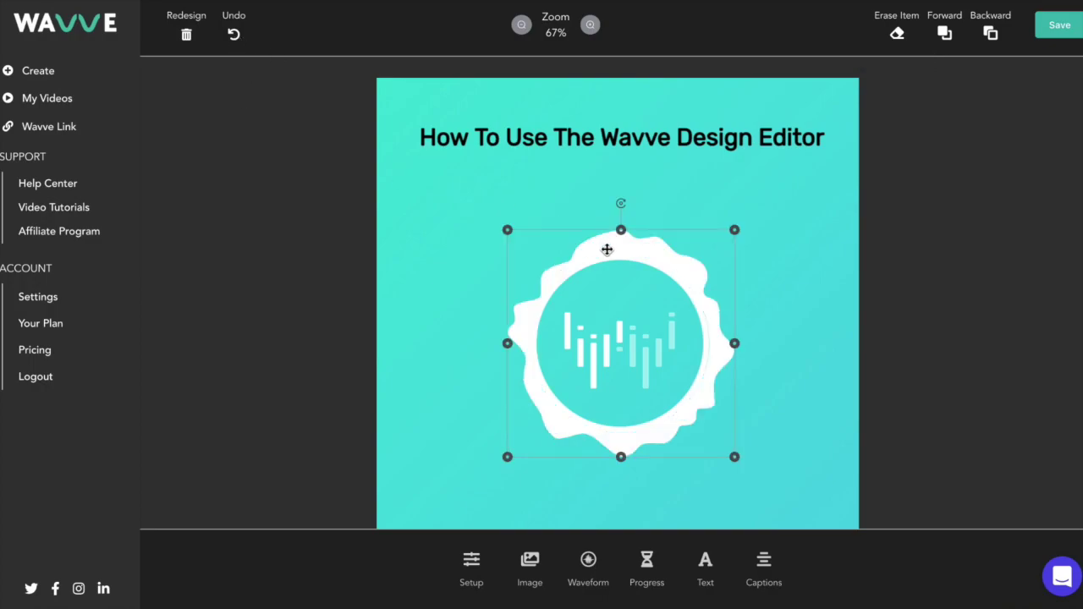
left_click(990, 34)
left_click(944, 33)
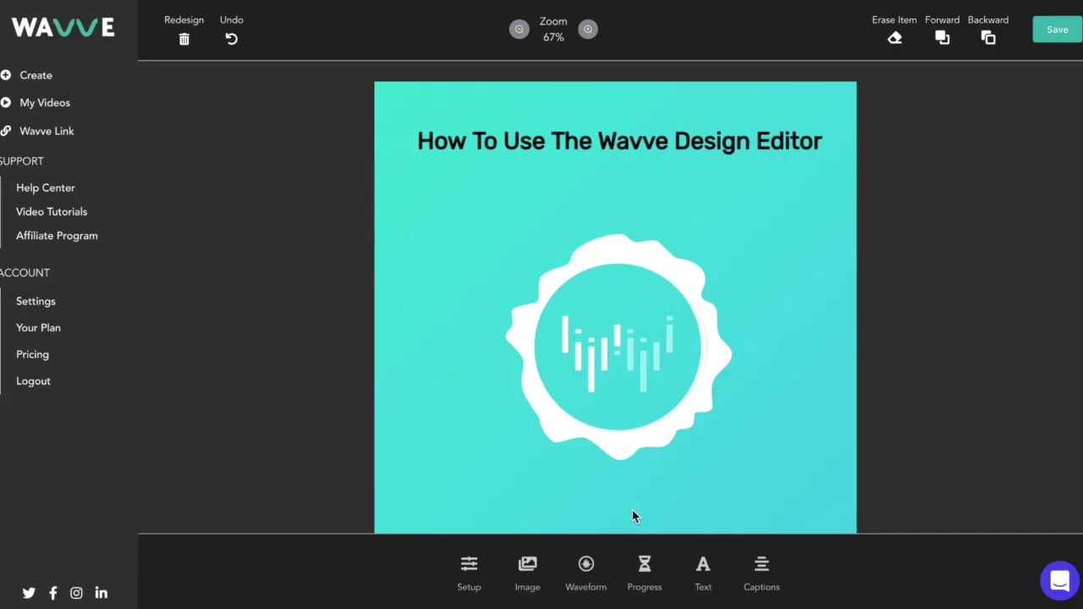
- Add a slider-style progress bar, after trying bar, pie, circle and square, just below the title
left_click(645, 567)
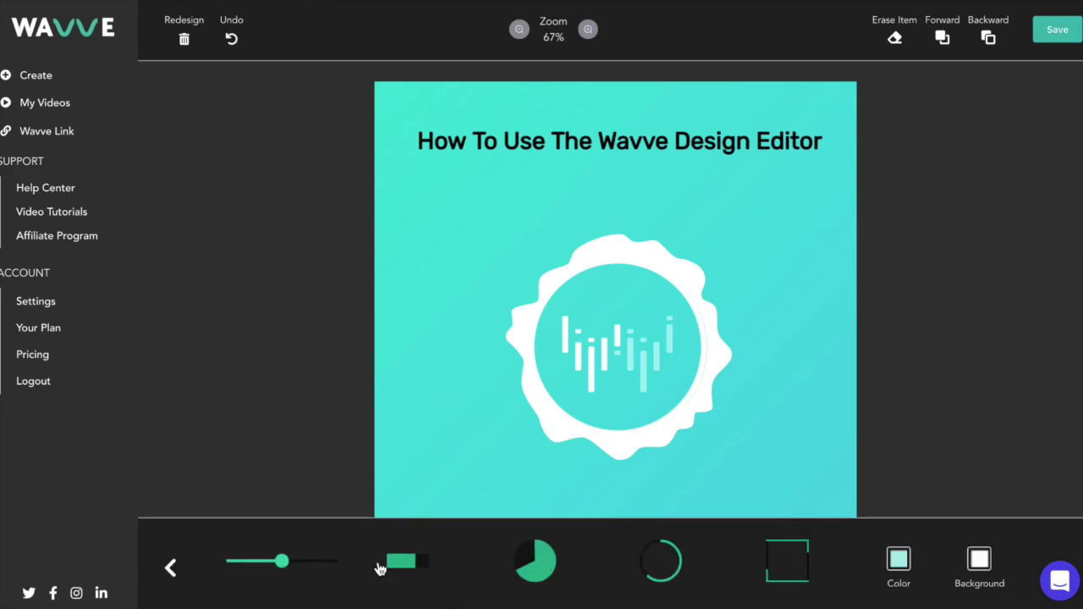
left_click(401, 561)
left_click(545, 568)
left_click(656, 574)
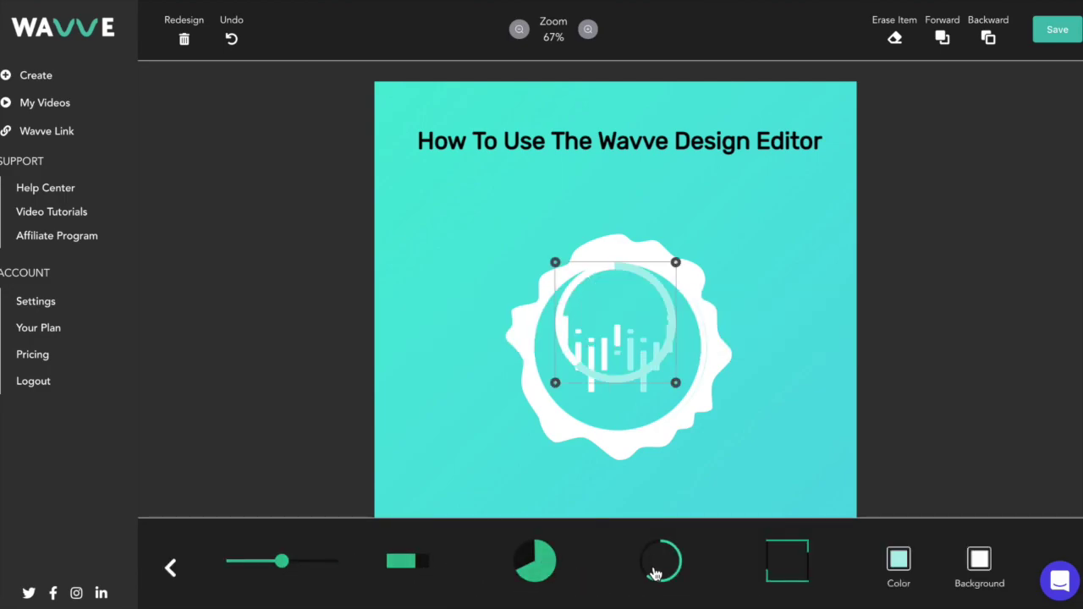
left_click(784, 564)
left_click(294, 564)
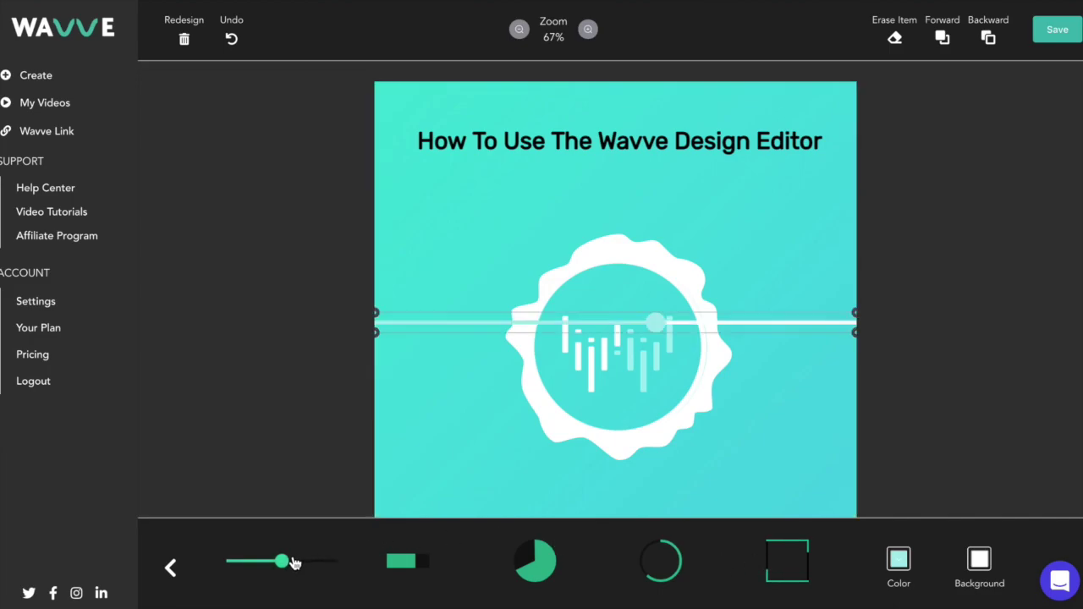
left_click_drag(703, 332, 706, 192)
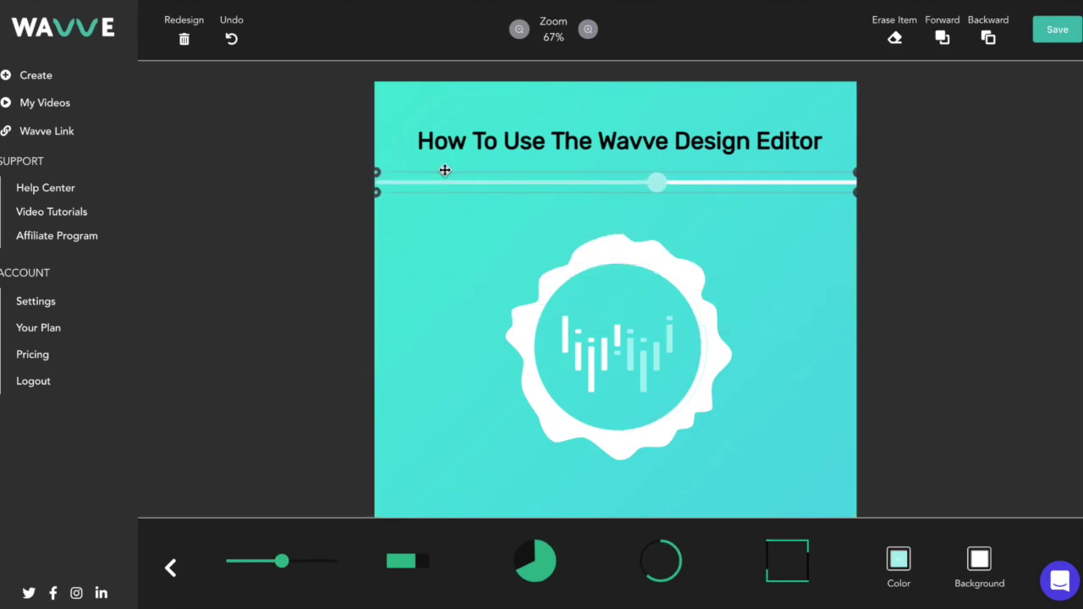
left_click_drag(517, 183, 519, 189)
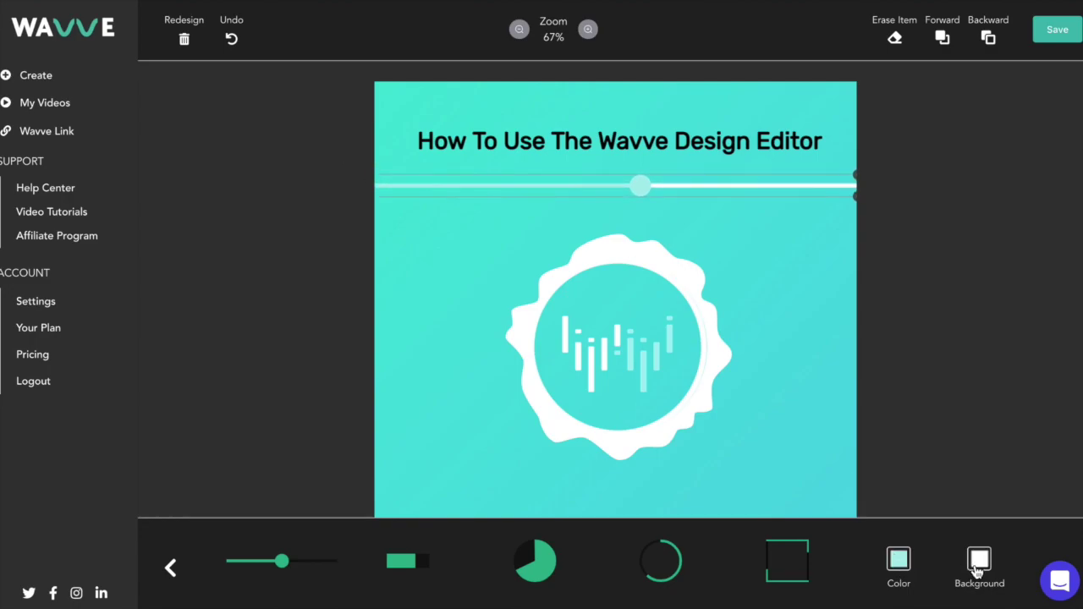
left_click(977, 572)
left_click_drag(980, 489, 851, 527)
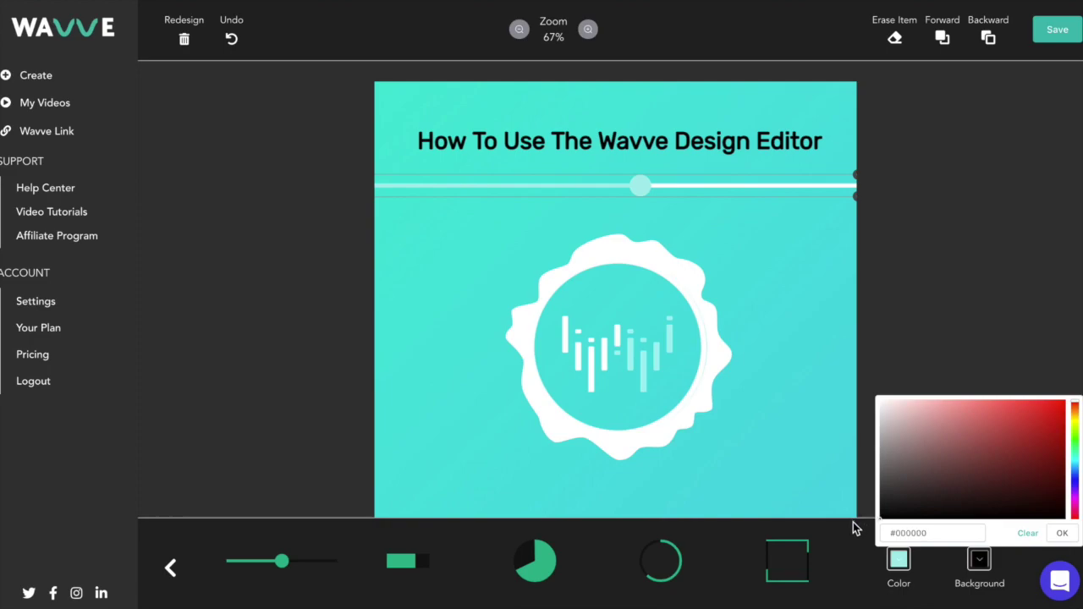
left_click(1062, 534)
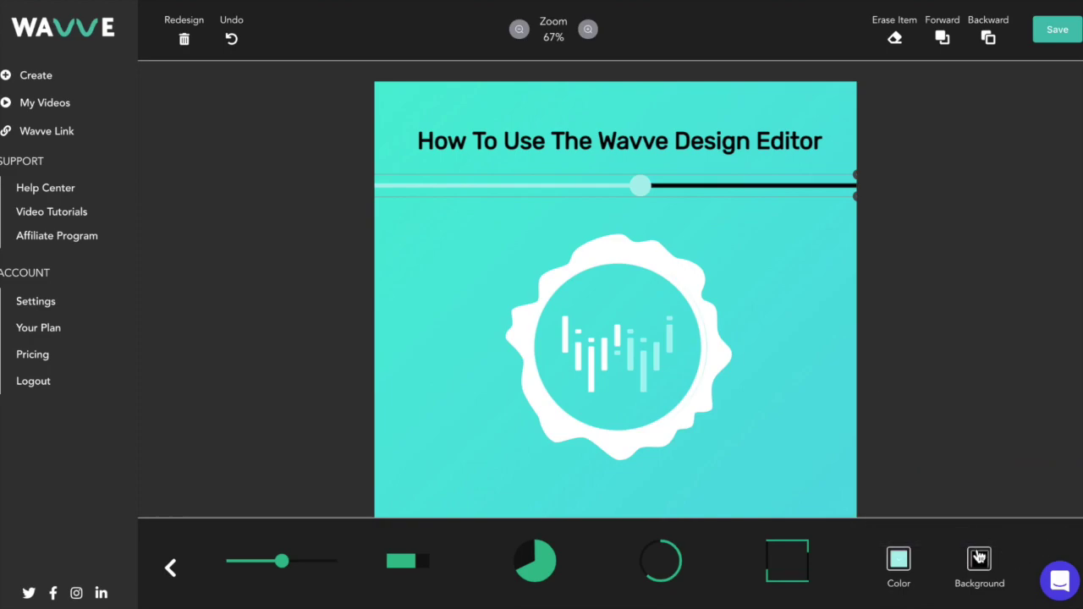
left_click(978, 555)
left_click(1059, 532)
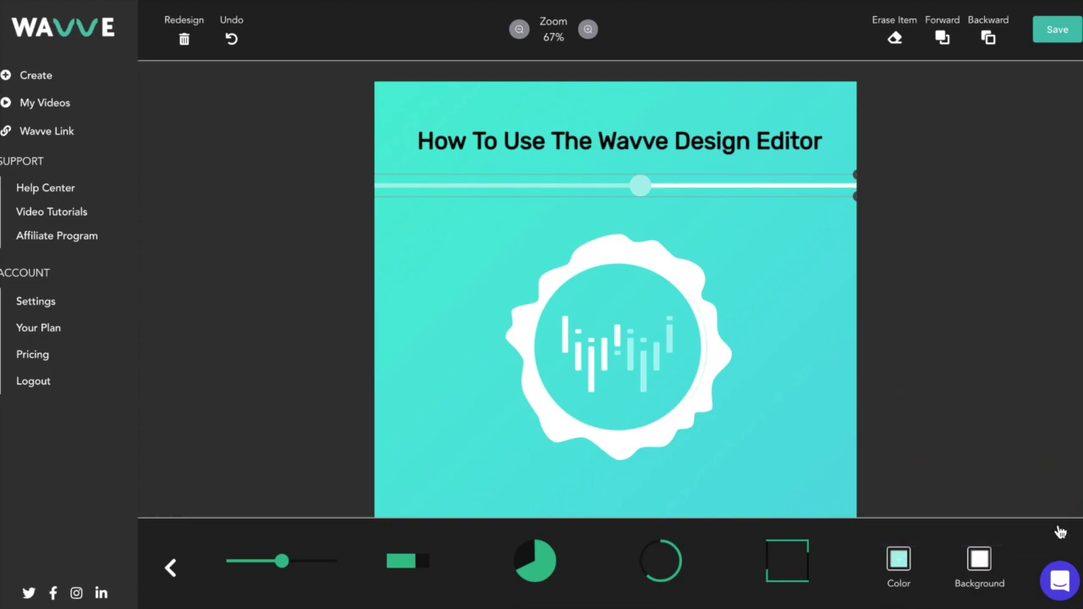
left_click(958, 274)
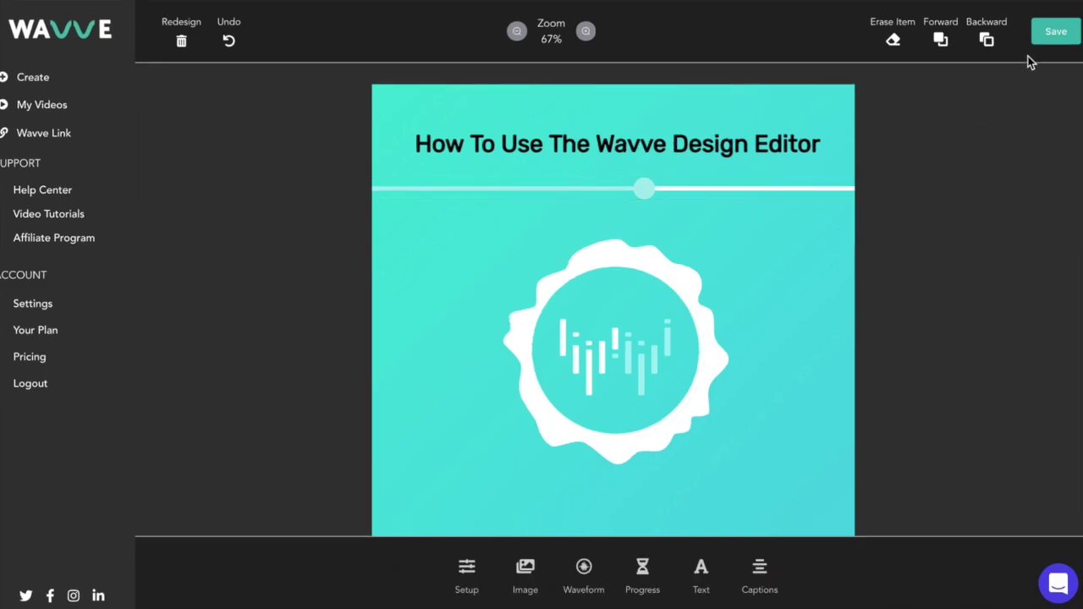
- Save the finished square design
left_click(1050, 38)
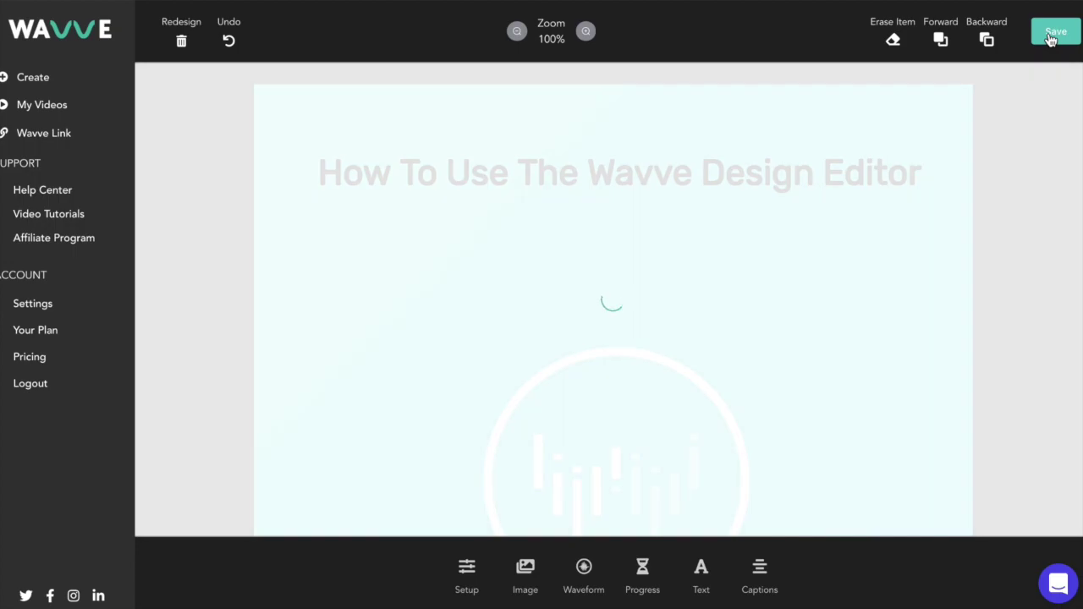